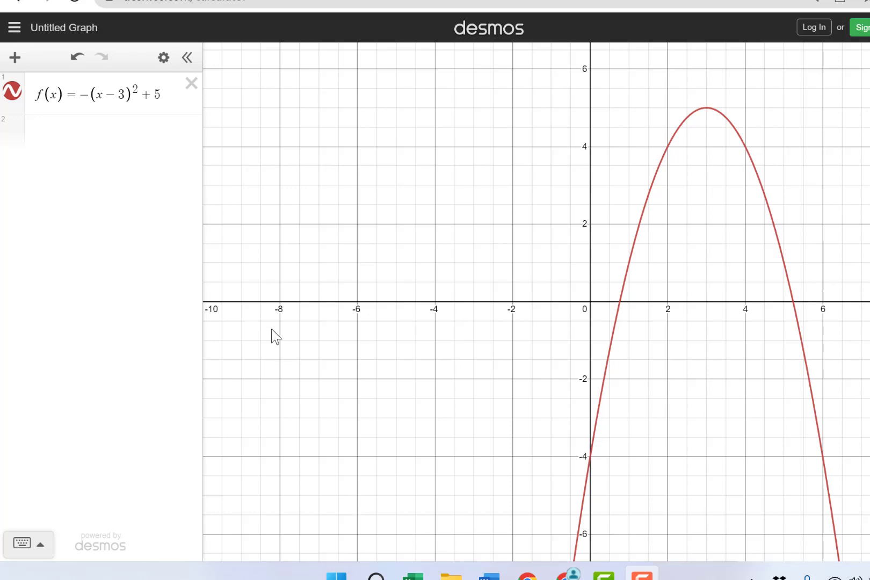
Step: Add a table below the f(x) expression and name its first column h
left_click(164, 94)
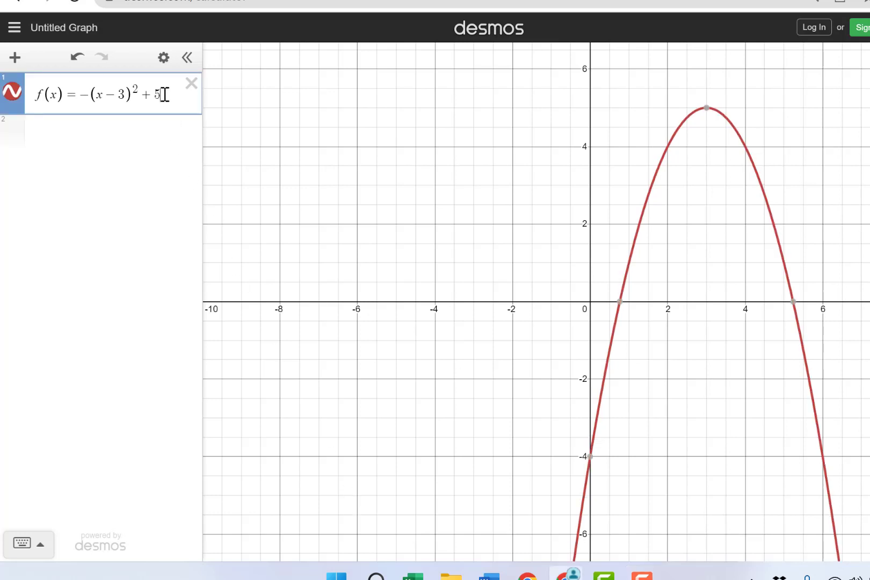
key("Return")
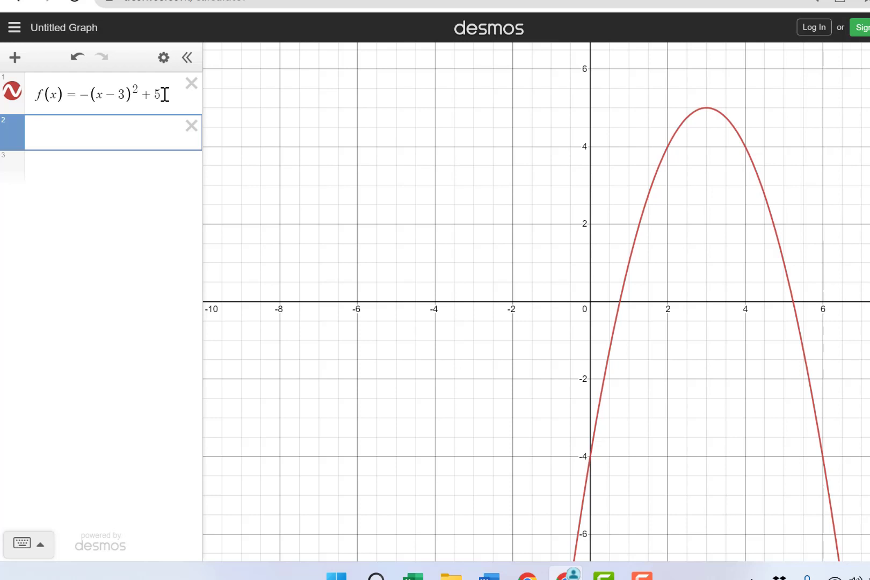
left_click(16, 60)
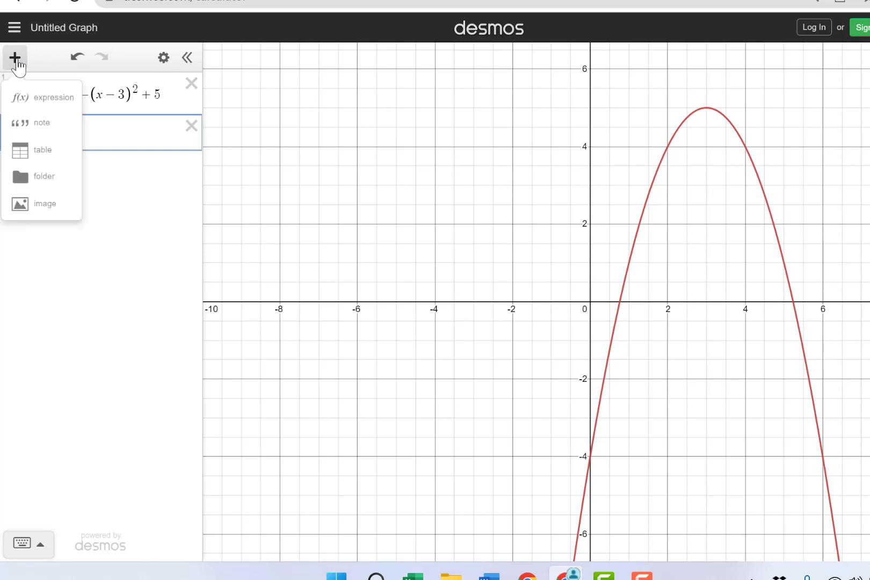
left_click(40, 150)
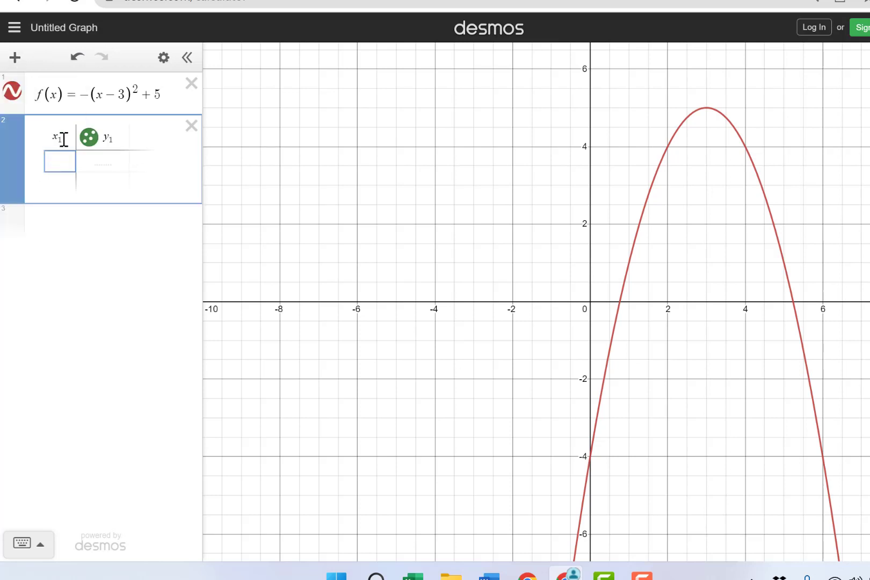
left_click_drag(64, 139, 46, 136)
type("h")
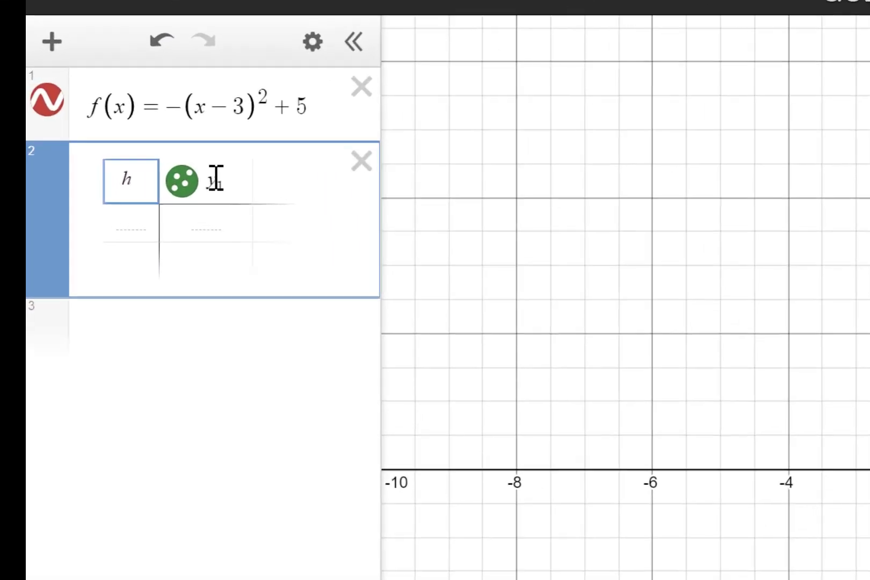
Step: Set the table's second column header to the difference quotient (f(4+h)-f(4))/h
left_click(225, 184)
left_click_drag(225, 184, 207, 182)
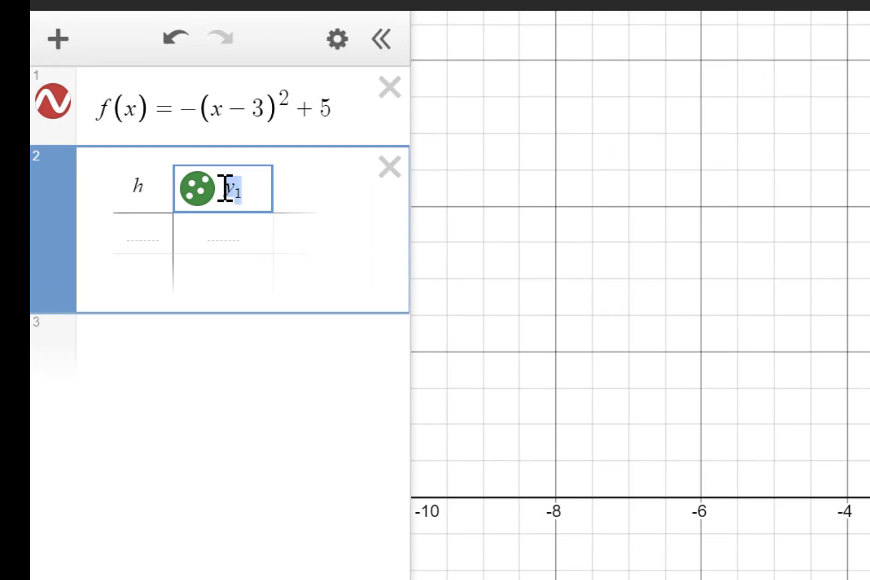
type("(f(y1")
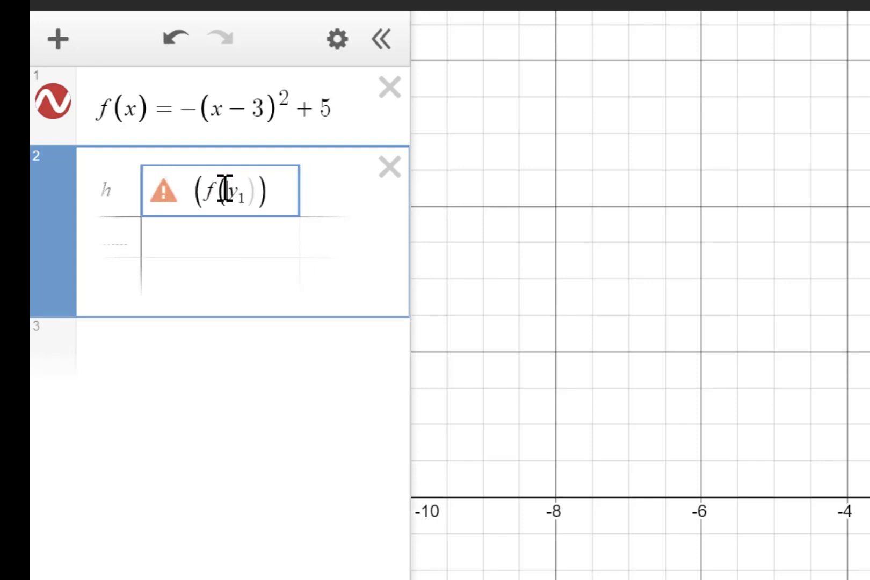
type("4+h")
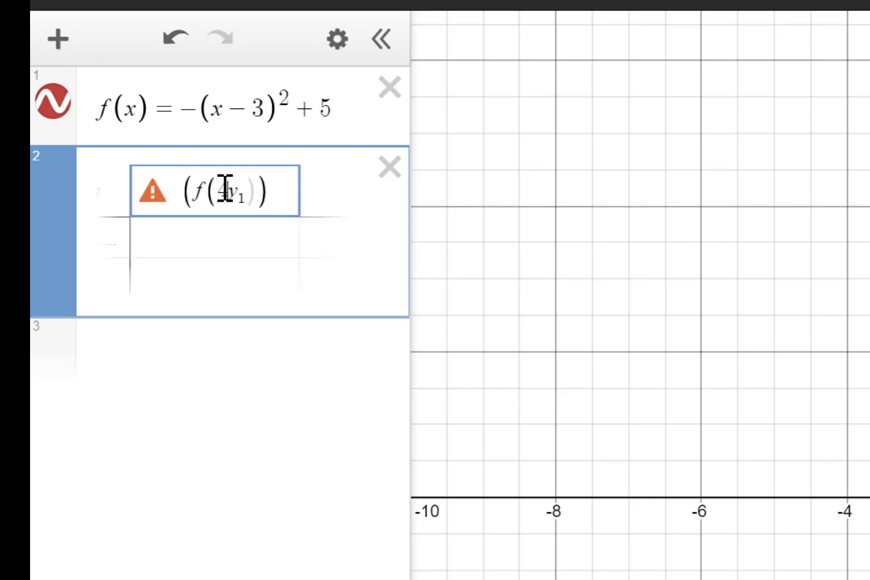
type(")-f(")
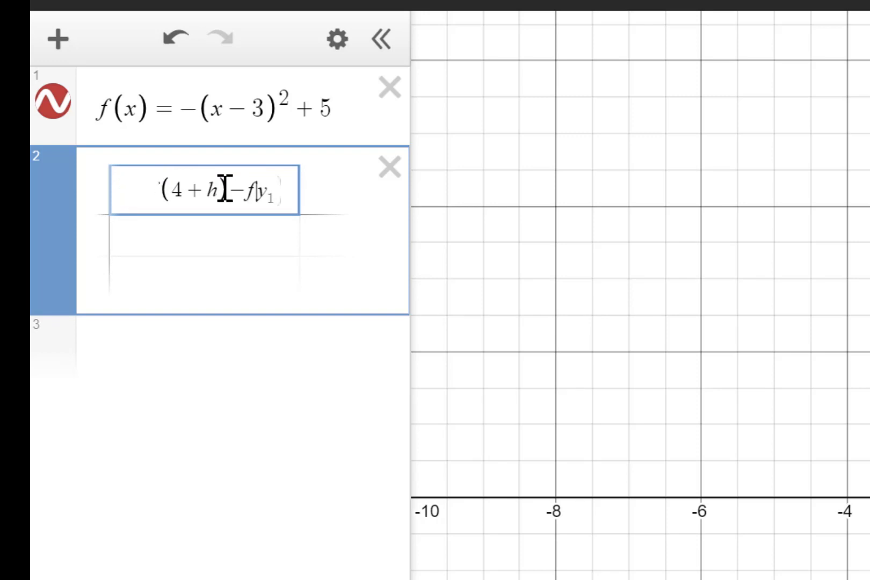
type("4))")
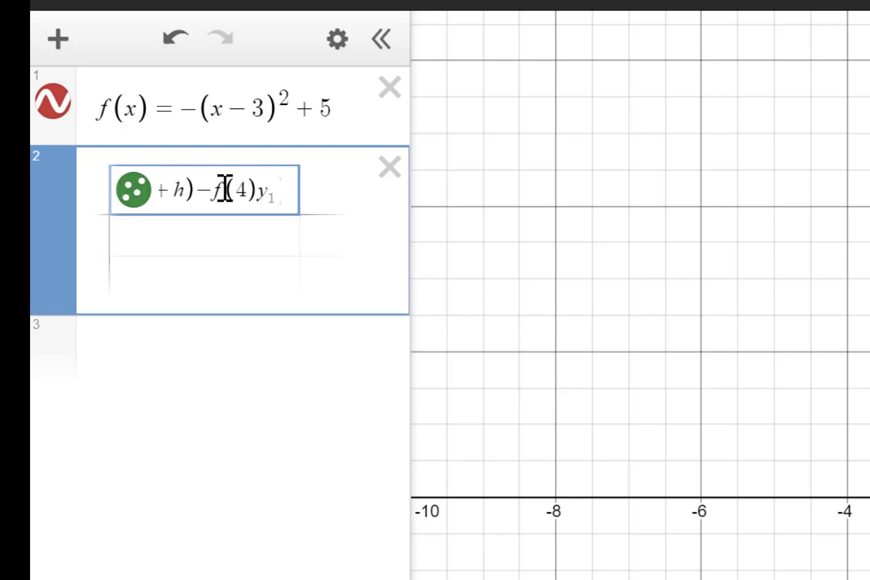
key("Delete")
key("Delete")
type("/h")
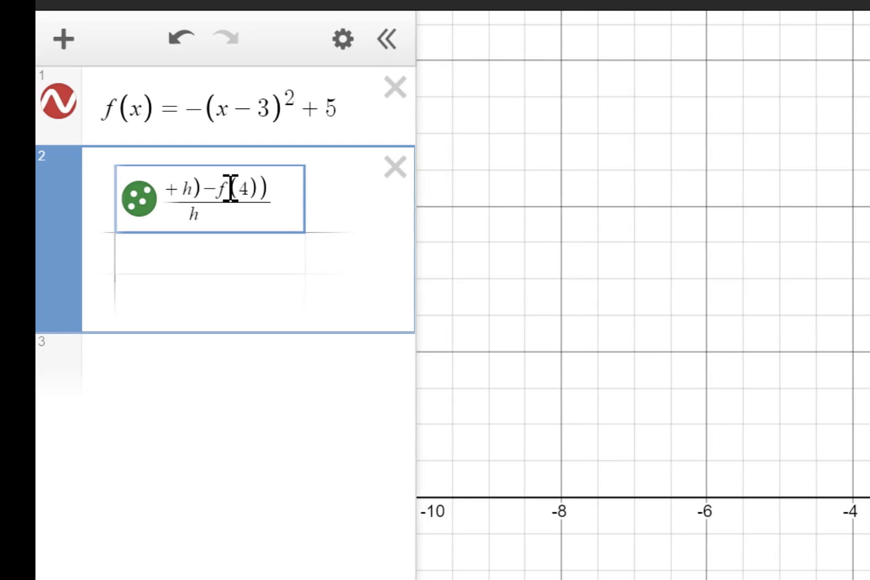
Step: Define D(x) = (f(4+x)-f(4))/x in a new expression between f(x) and the table, and hide its graph
key("Return")
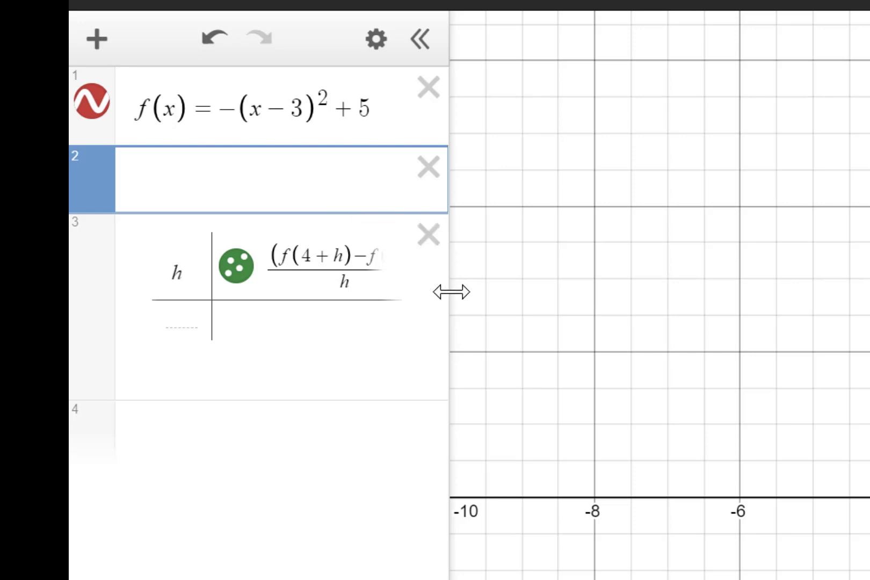
left_click_drag(452, 292, 751, 323)
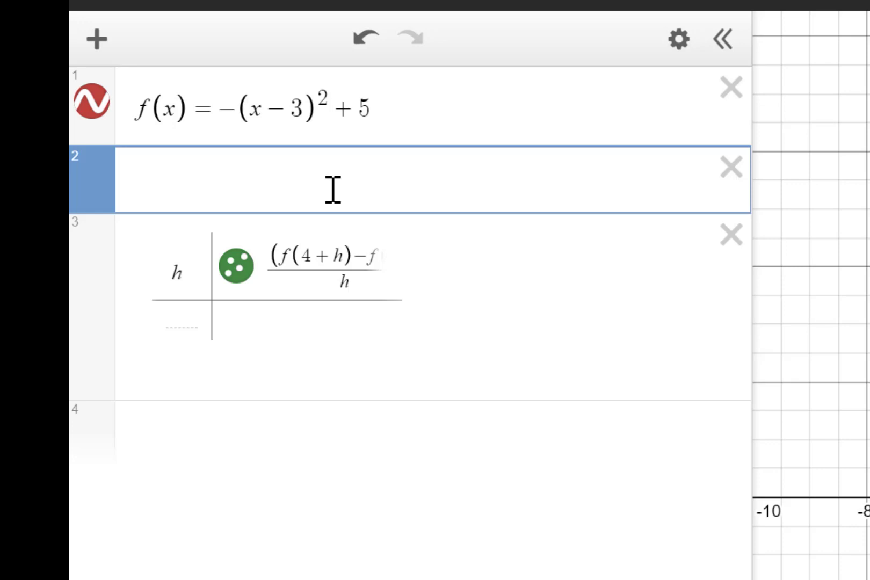
type("D(x)")
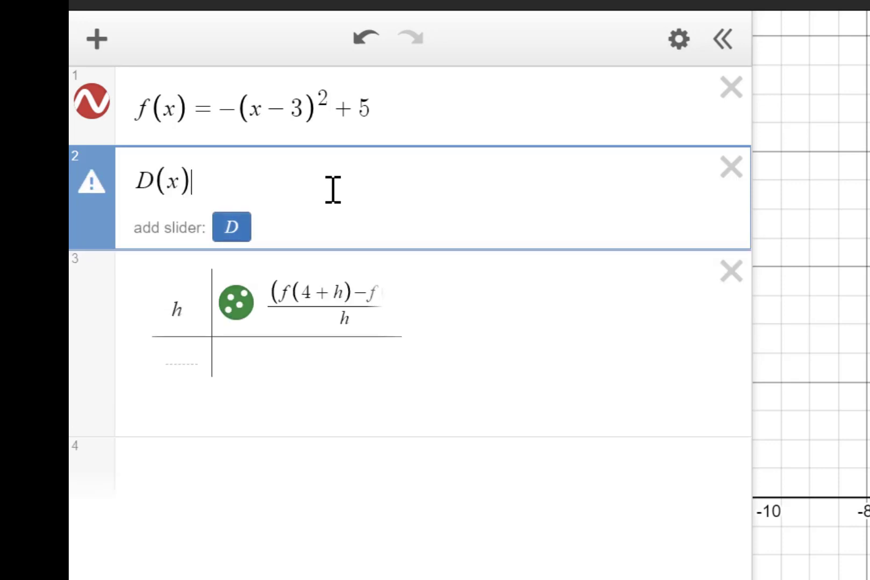
type("=")
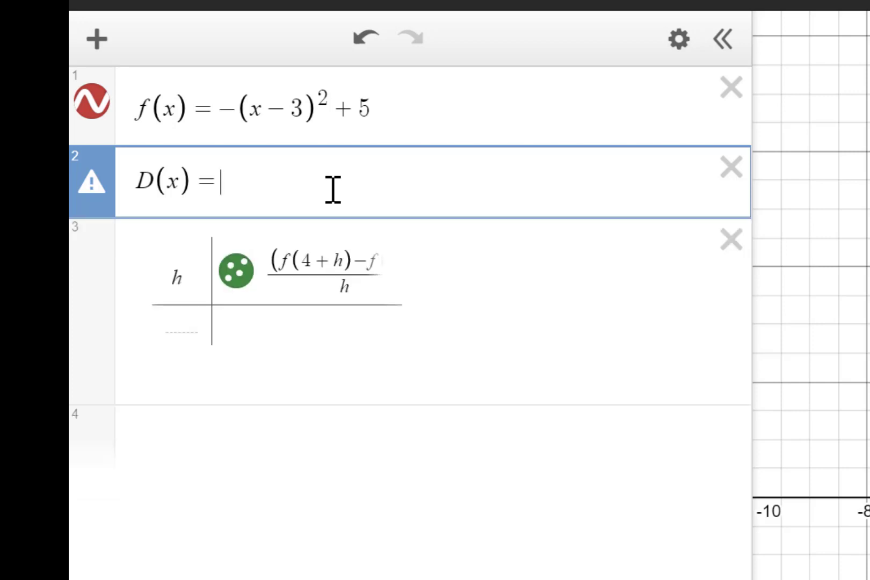
type("(f(")
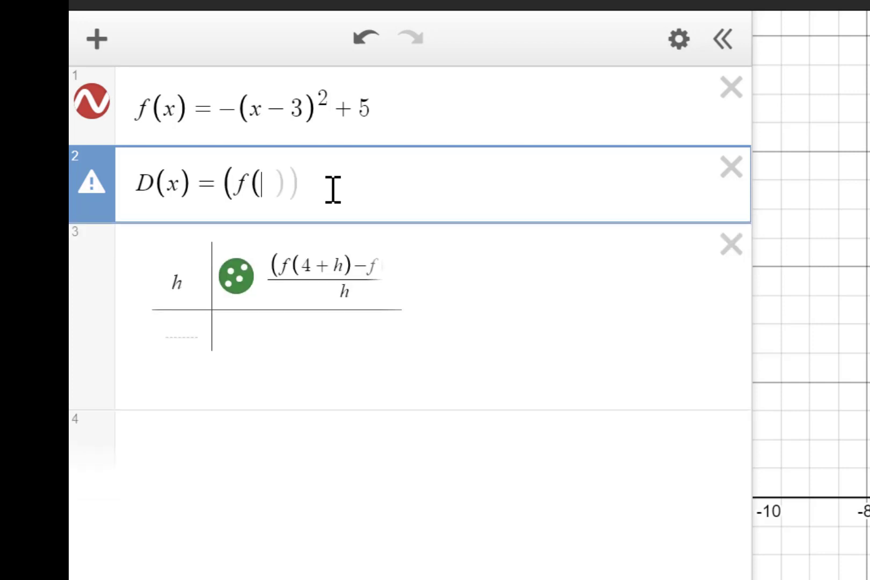
type("4+x")
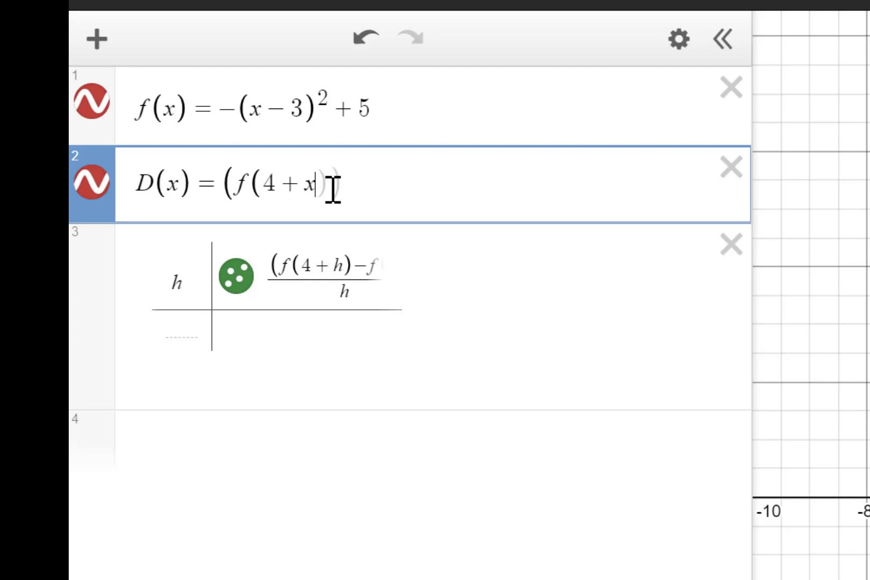
type(")-f(4")
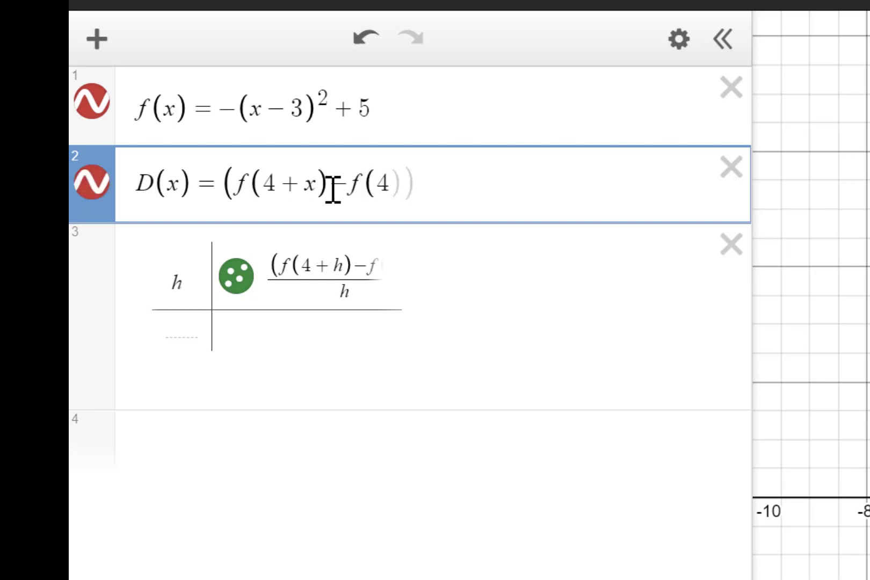
type("))/x")
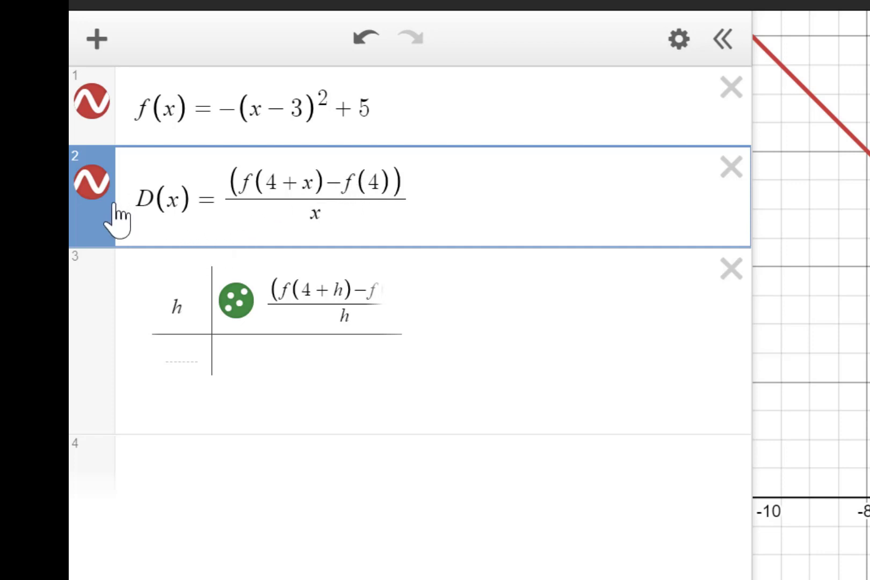
left_click(86, 189)
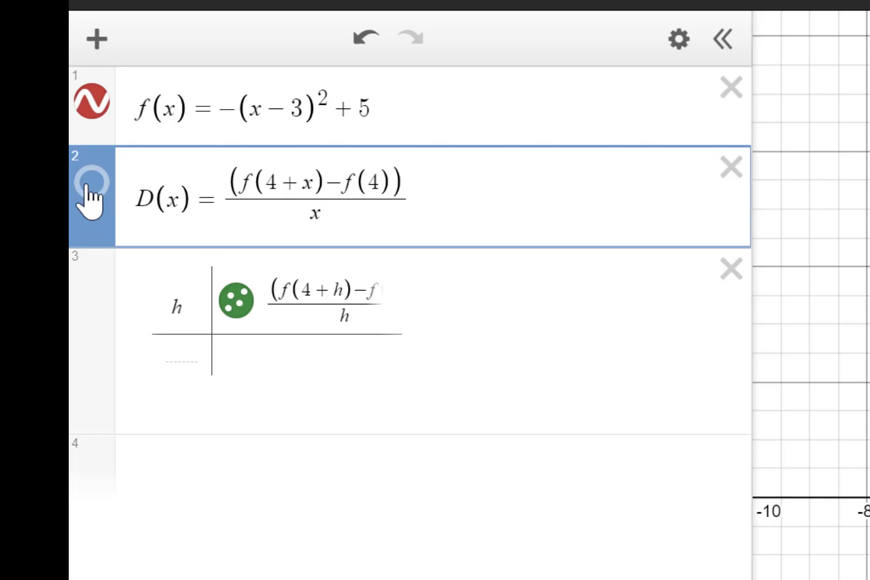
Step: Replace the table's second column header with D(h) and enter the h values .1, .01 and .001
left_click_drag(352, 313, 282, 292)
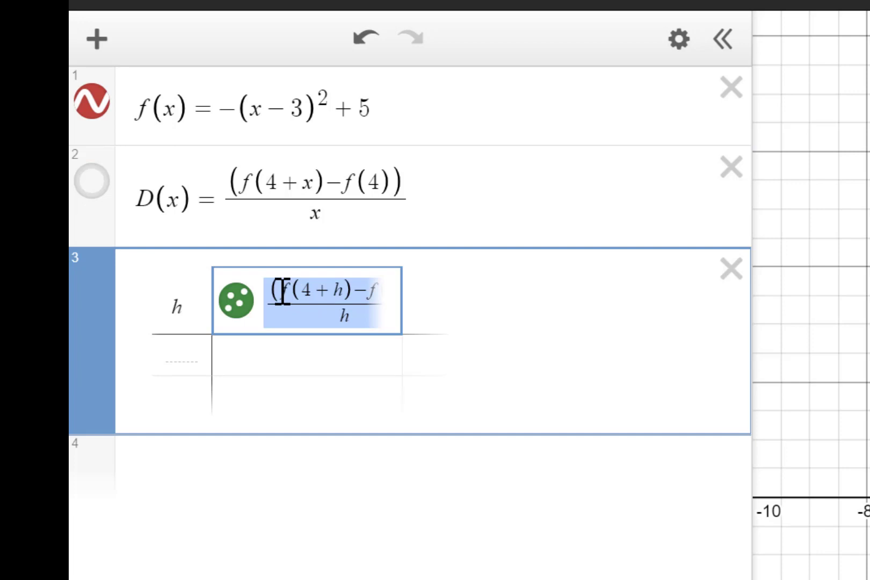
type("D(h)")
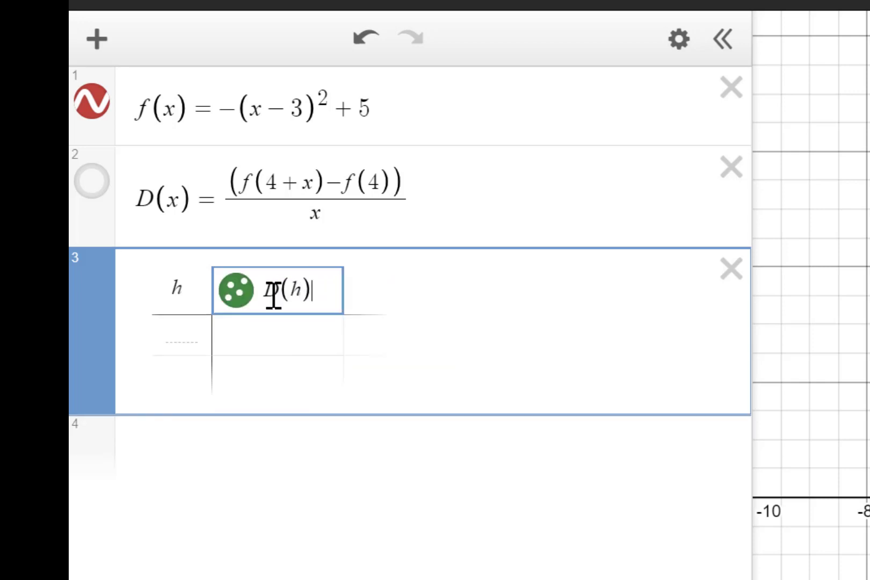
left_click(192, 333)
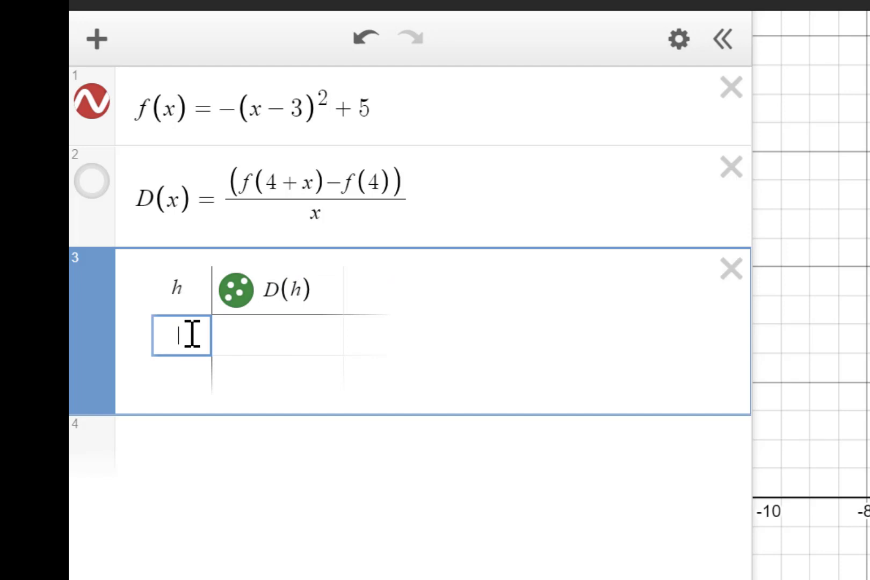
type(".1")
key("Return")
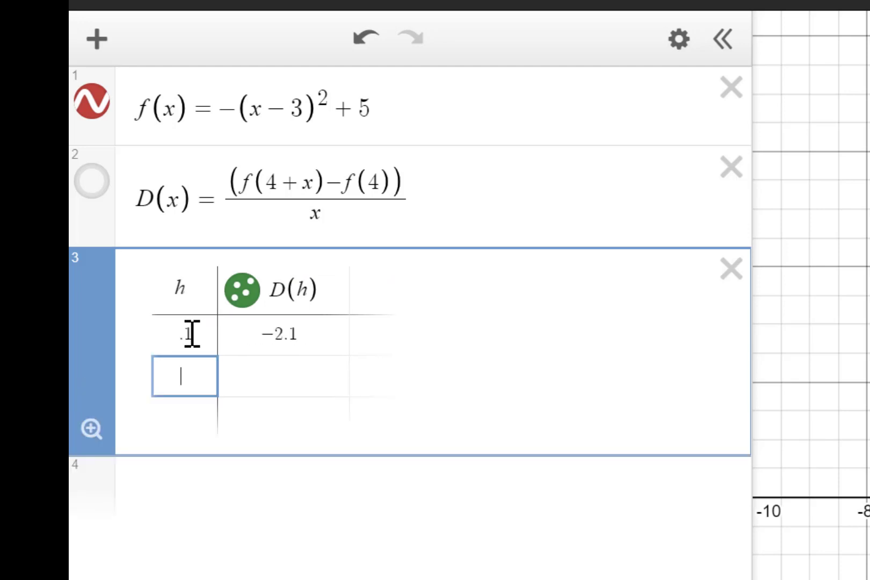
type(".01")
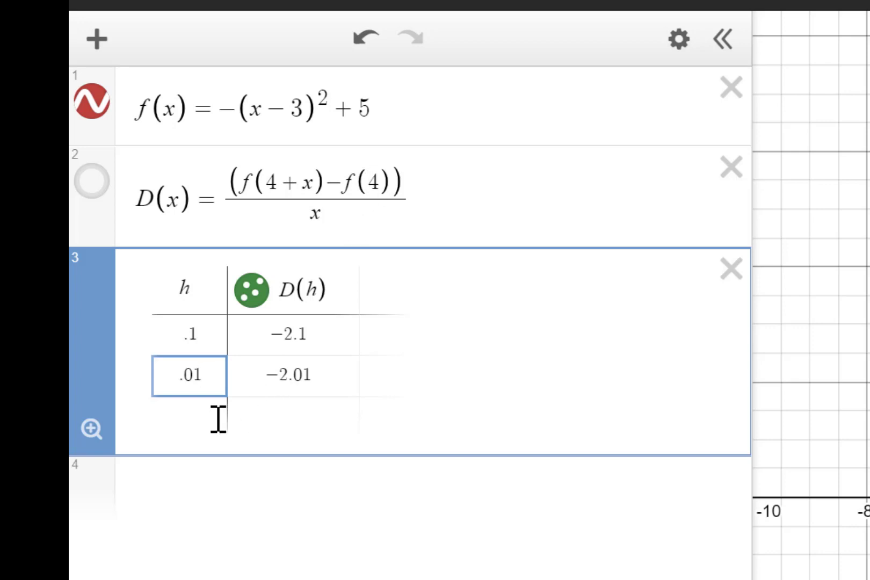
key("Return")
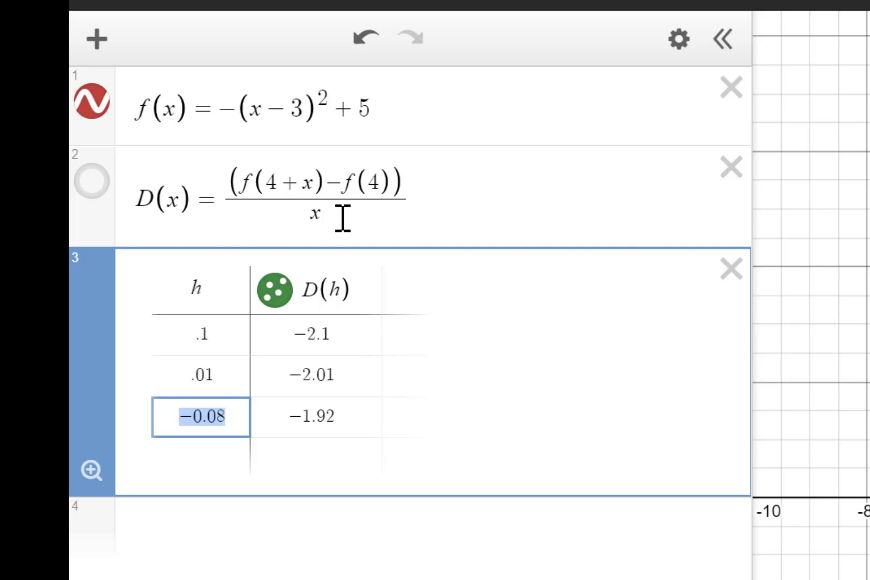
type(".001")
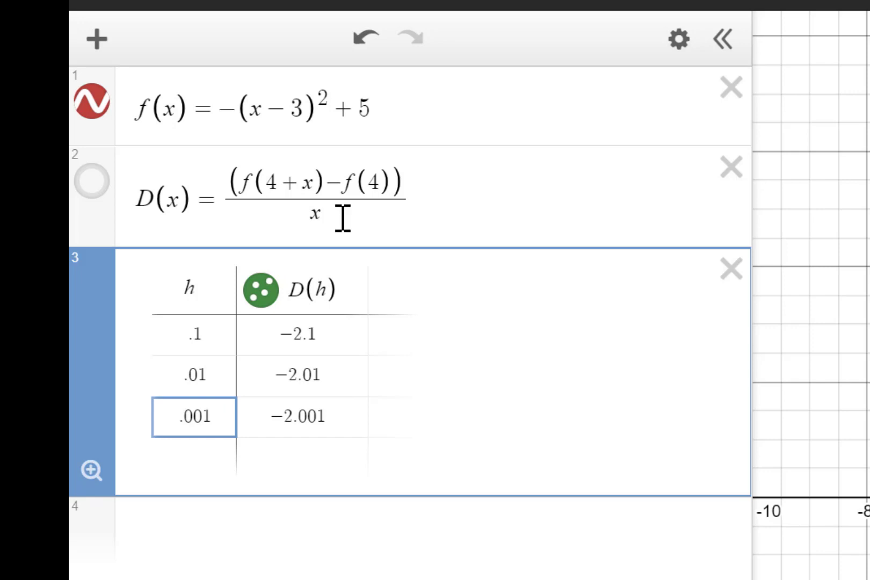
key("Return")
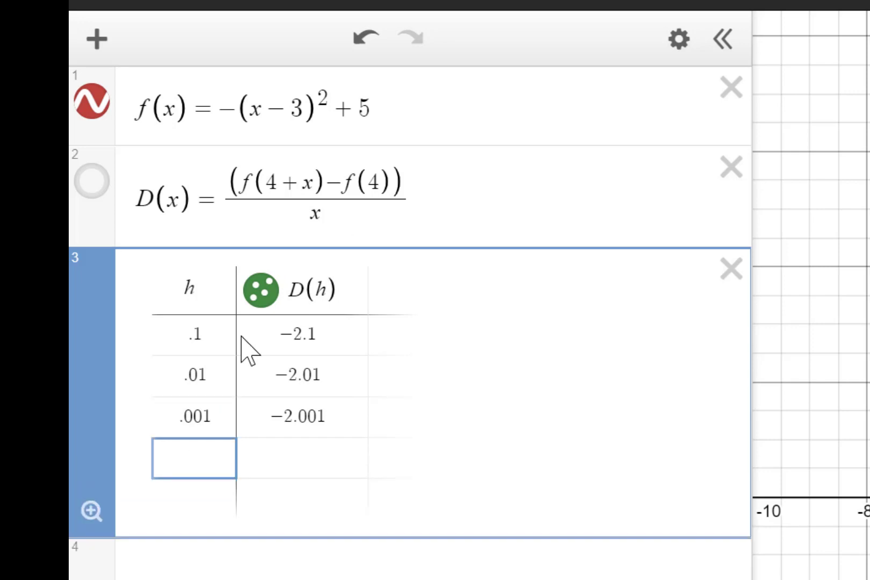
Step: Hide the plotted points of the D(h) column and add .0001 as the fourth h value
left_click(260, 303)
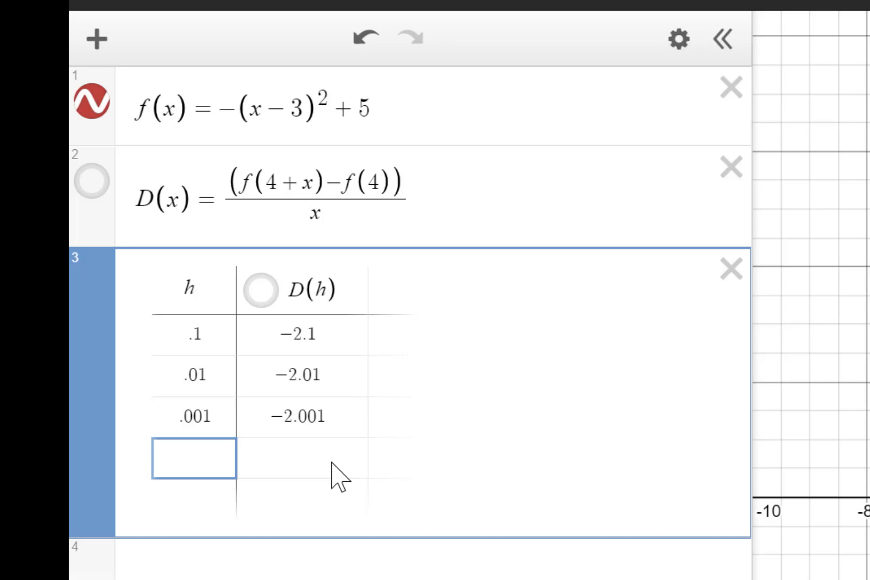
type(".")
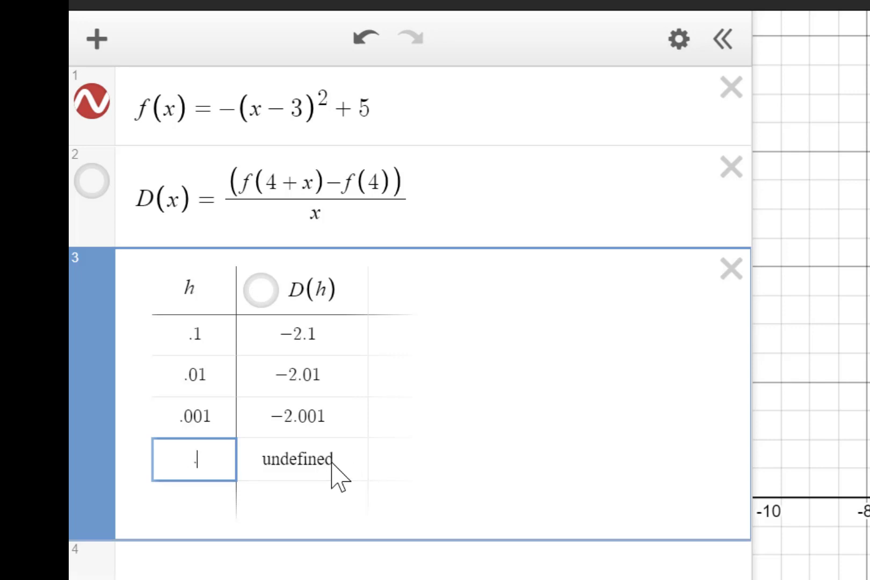
type("0001")
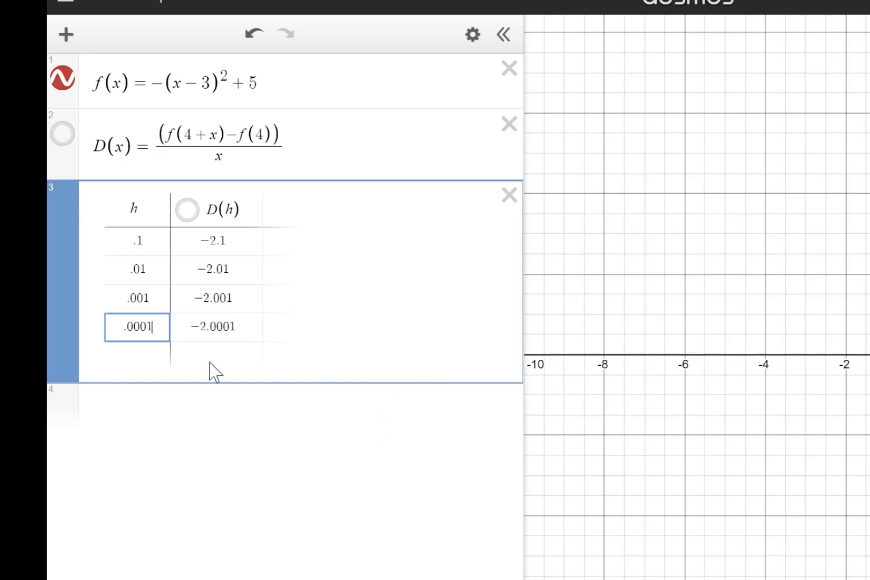
Step: Add a second table below the first one and name its first column h
left_click(284, 423)
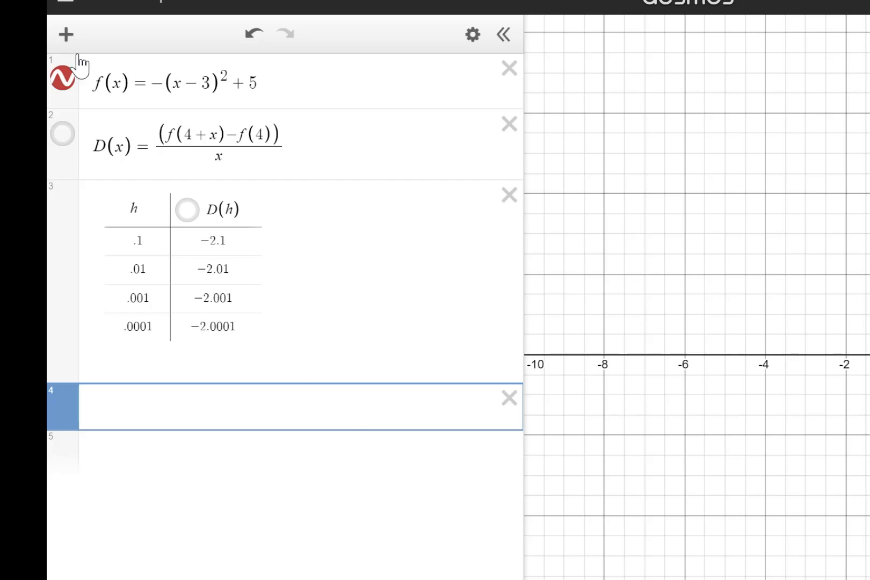
left_click(66, 34)
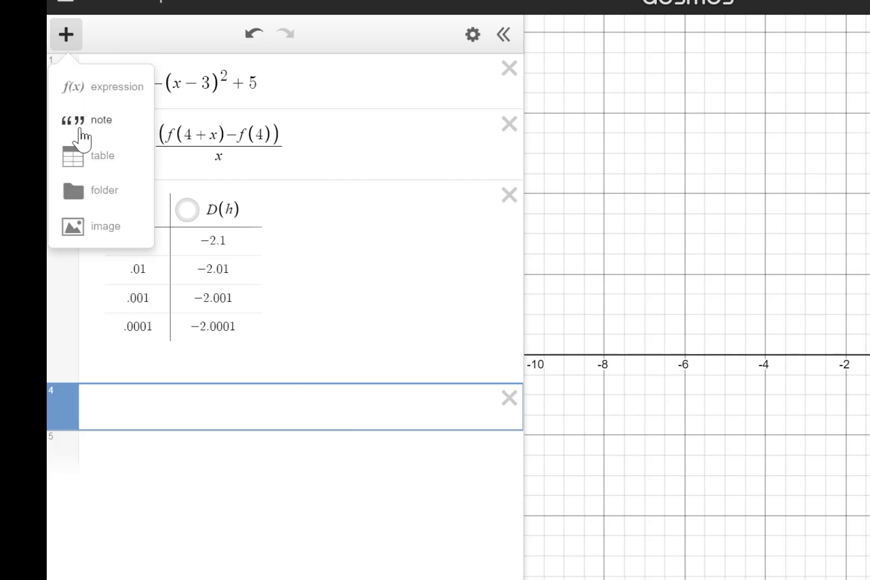
left_click(79, 159)
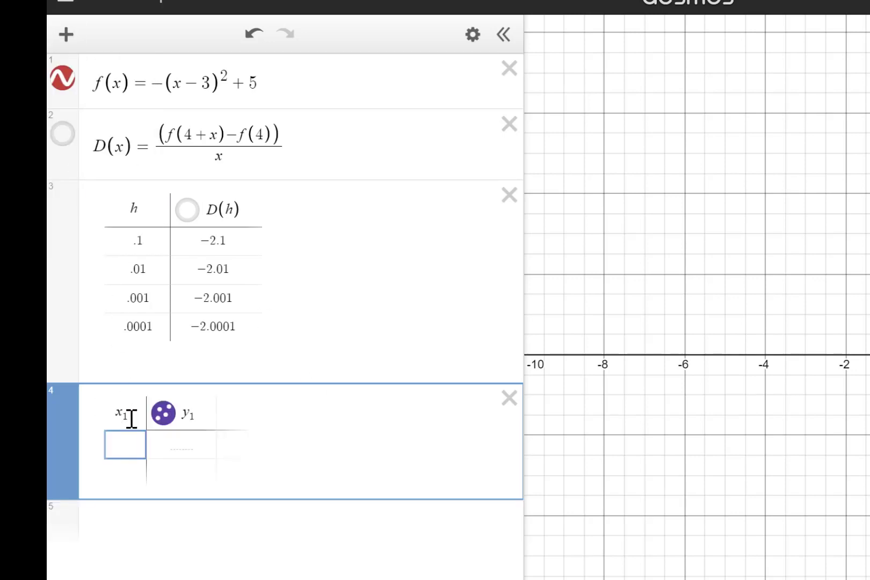
left_click_drag(131, 414, 110, 414)
type("h")
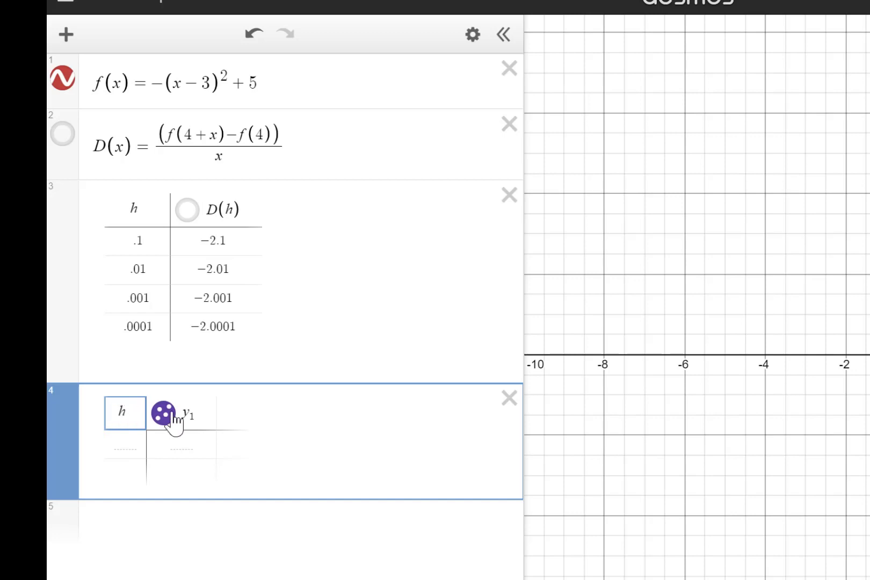
Step: Replace the second column header of the lower table with D(h)
left_click(190, 412)
left_click_drag(191, 412, 183, 412)
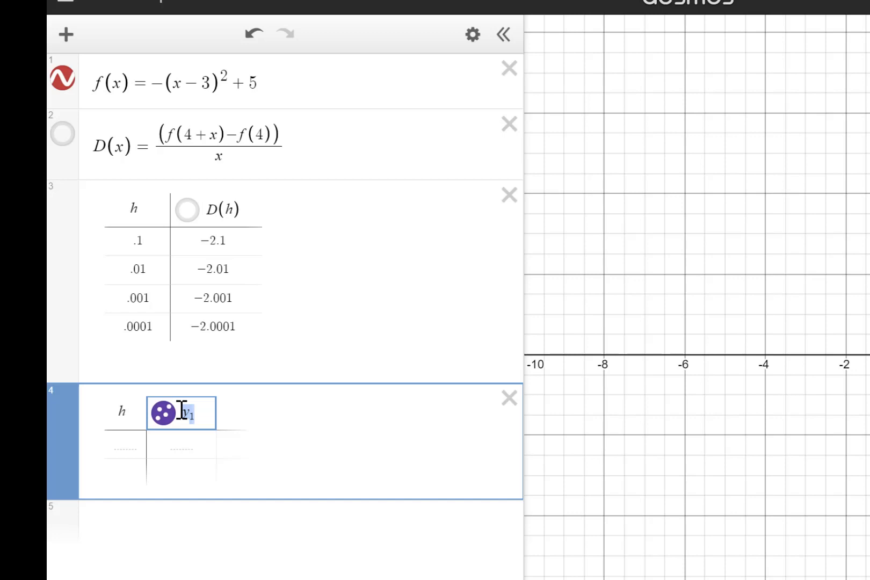
type("D(h)")
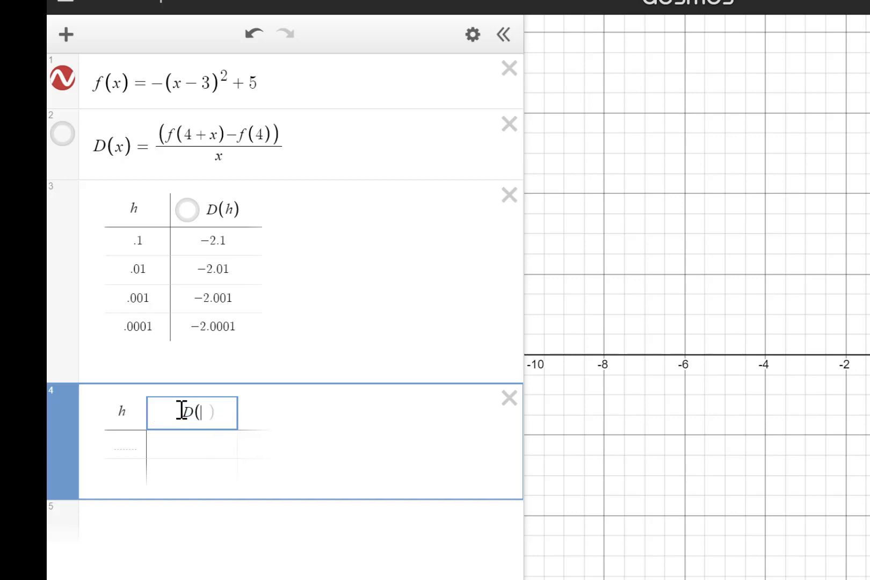
Step: Enter the h values -.1, -.01, -.001 and -.0001 in the lower table and hide its D(h) points
left_click(128, 446)
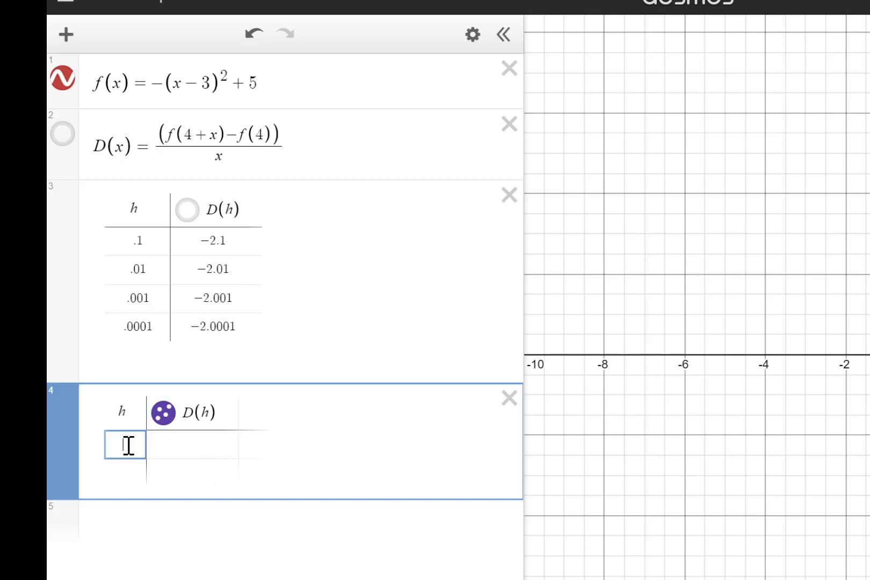
type(".1")
key("Return")
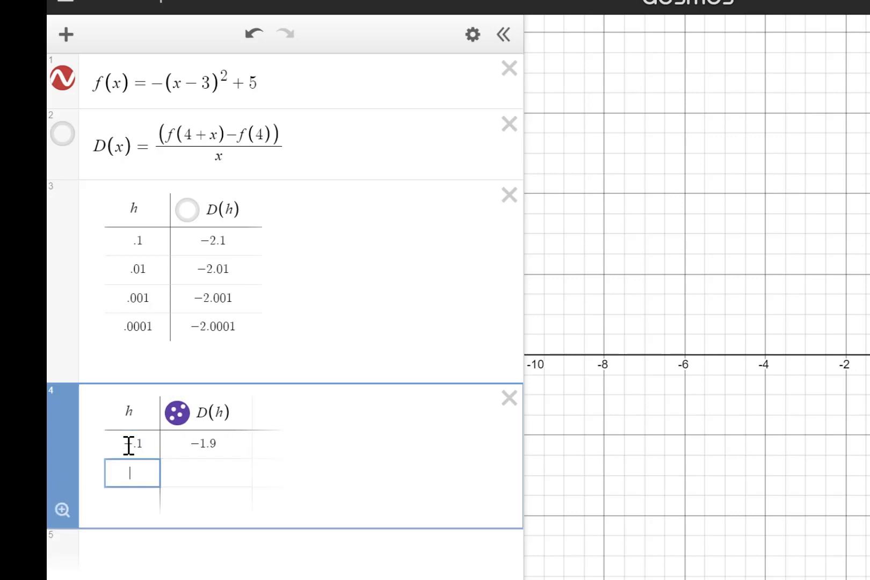
type("-.01")
key("Return")
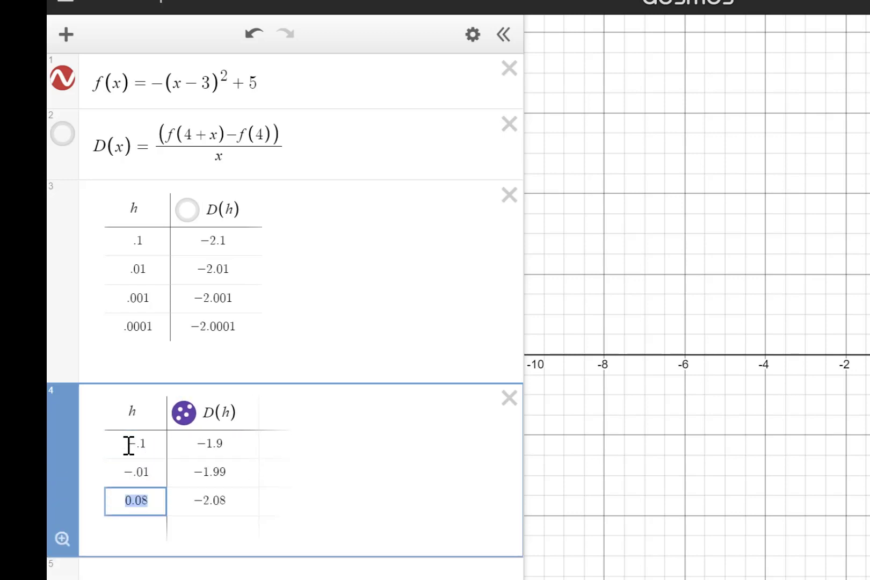
type("-.001")
key("Return")
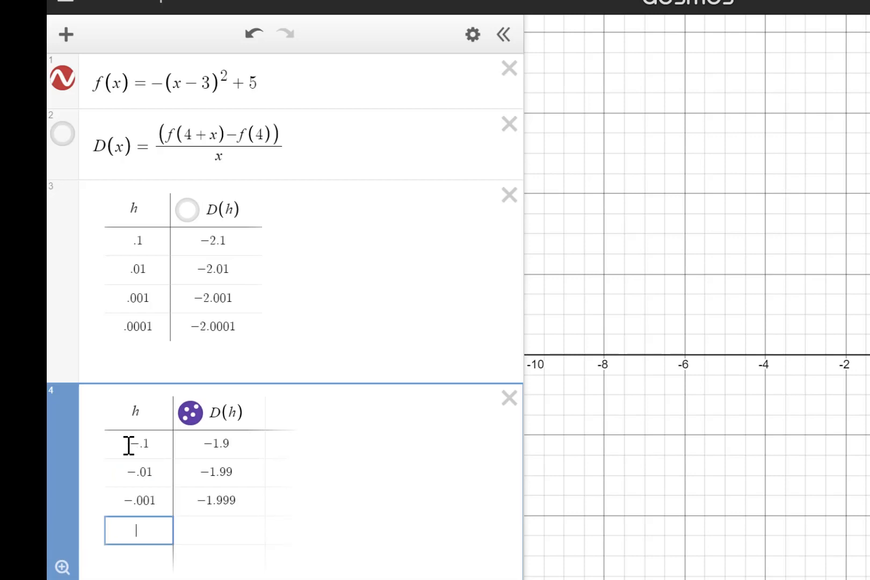
type("-.00")
type("01")
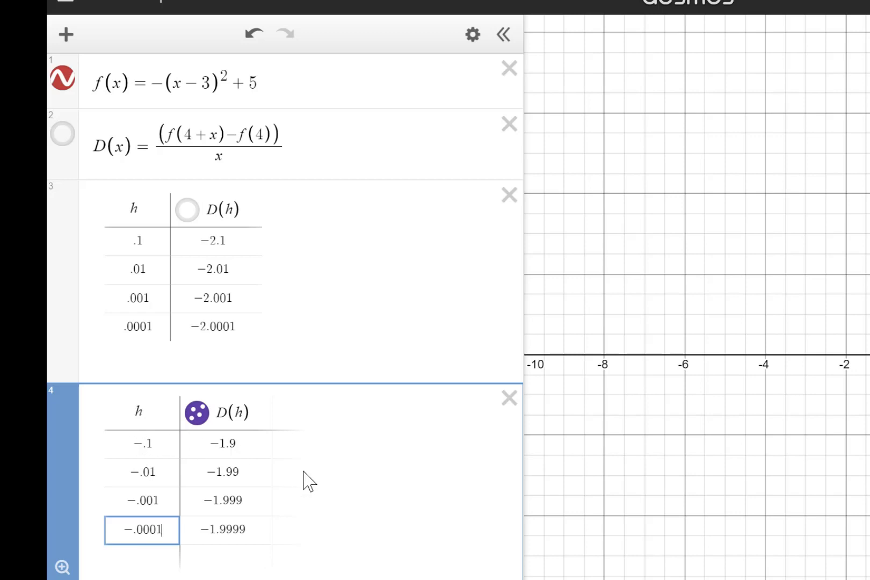
left_click(197, 414)
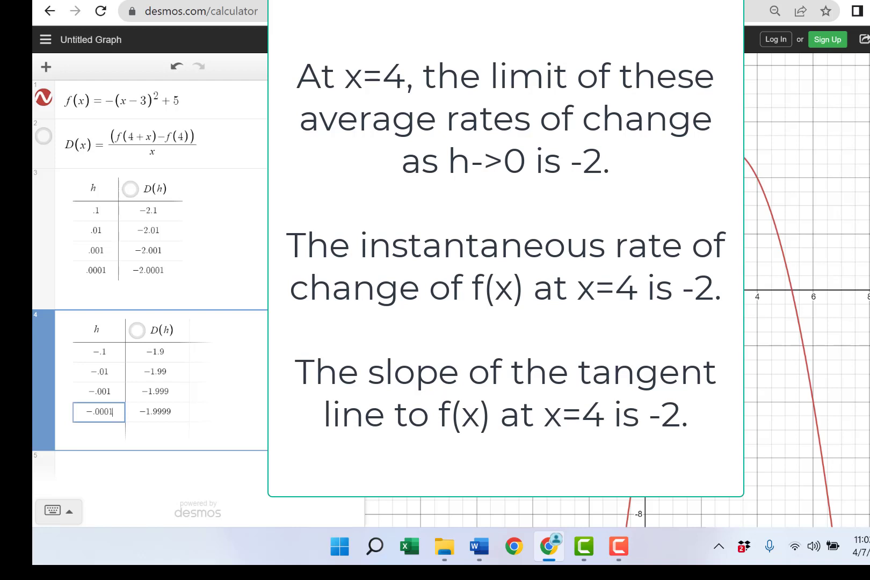
Step: Define the tangent line T(x) = -2(x-4)+4 in a new expression below the tables
left_click(154, 466)
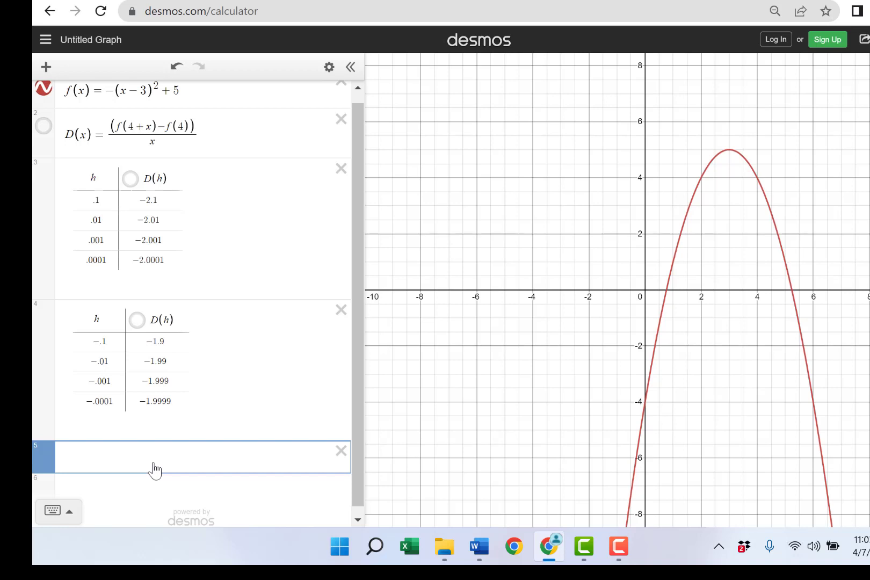
type("T")
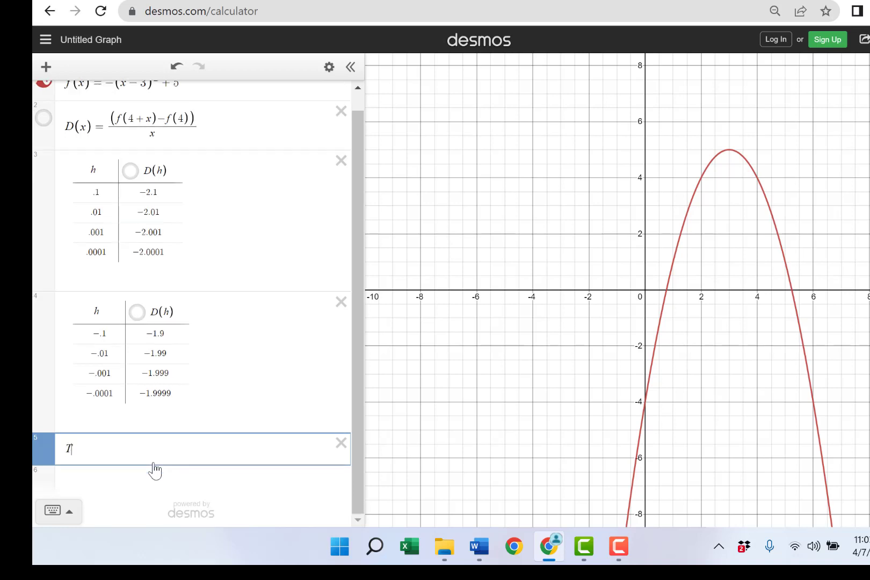
type("(x) =")
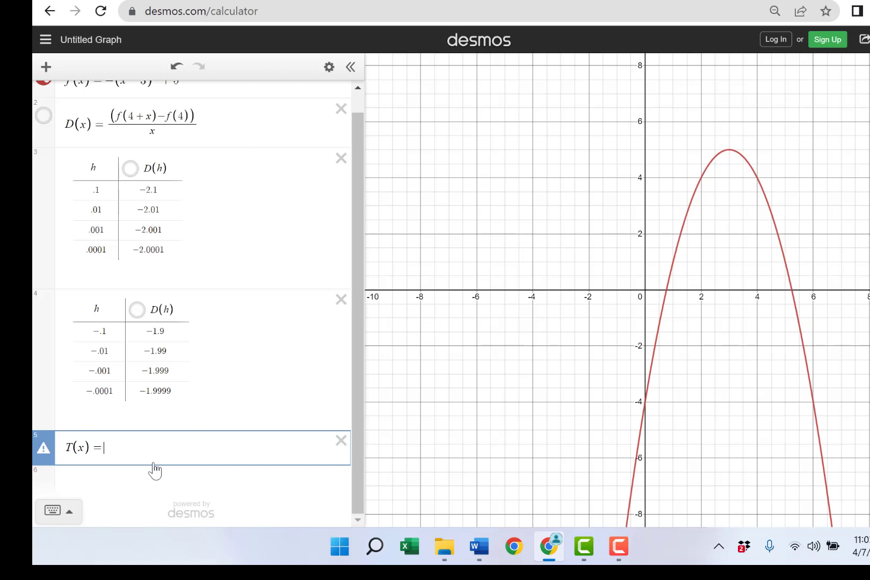
type("-2")
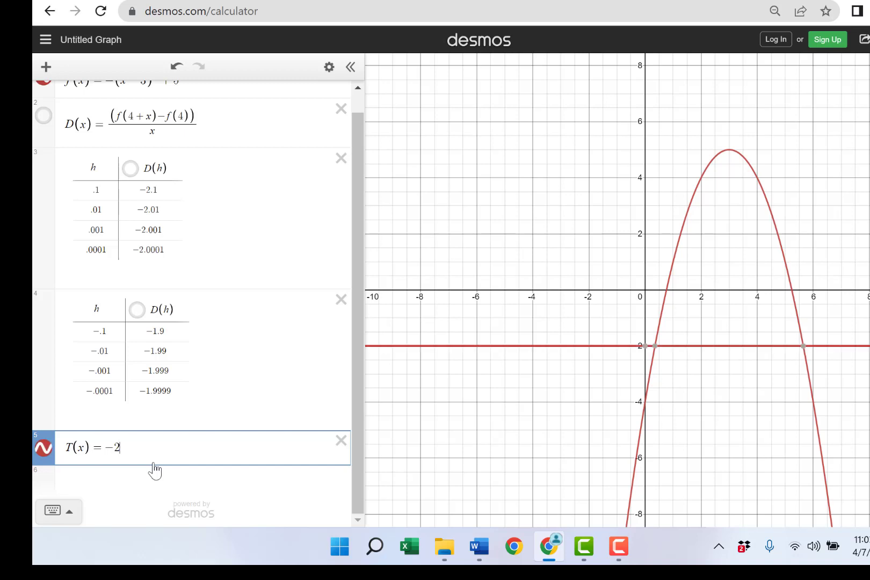
type("(")
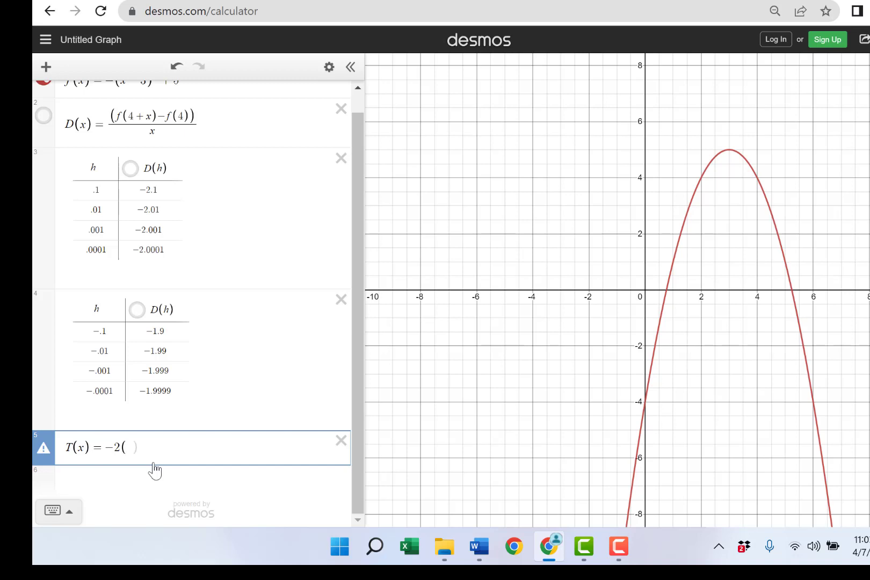
type("x-4")
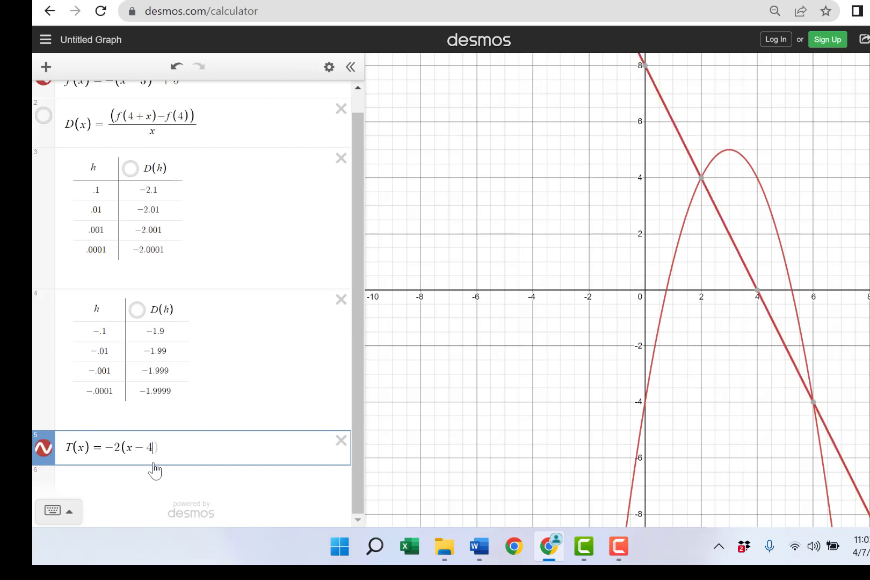
type(")+")
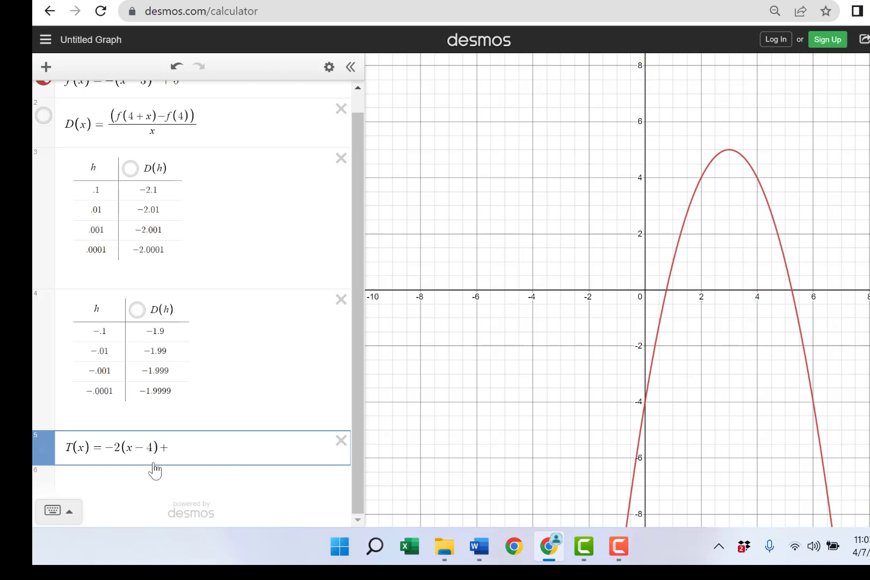
type("4")
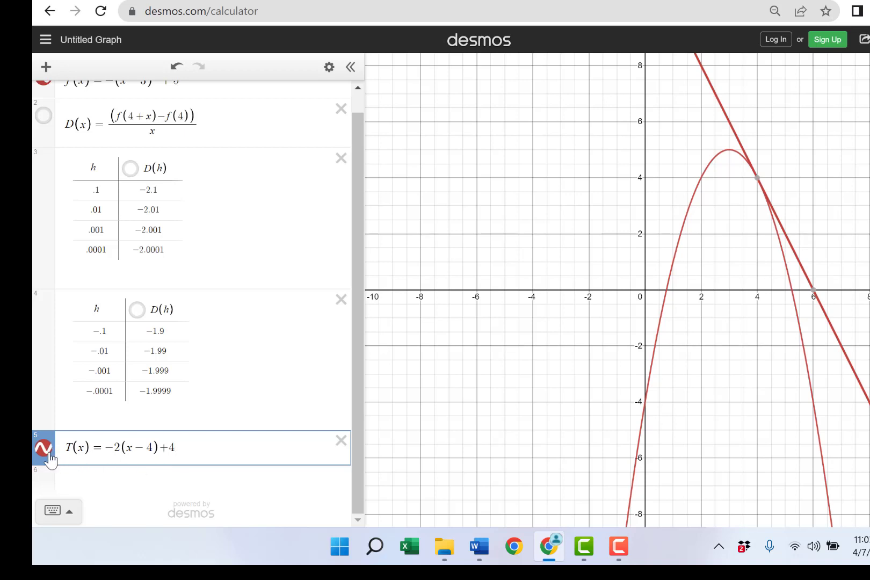
Step: Style the graph of T(x) as a dashed blue line
left_click(50, 459)
left_click(155, 466)
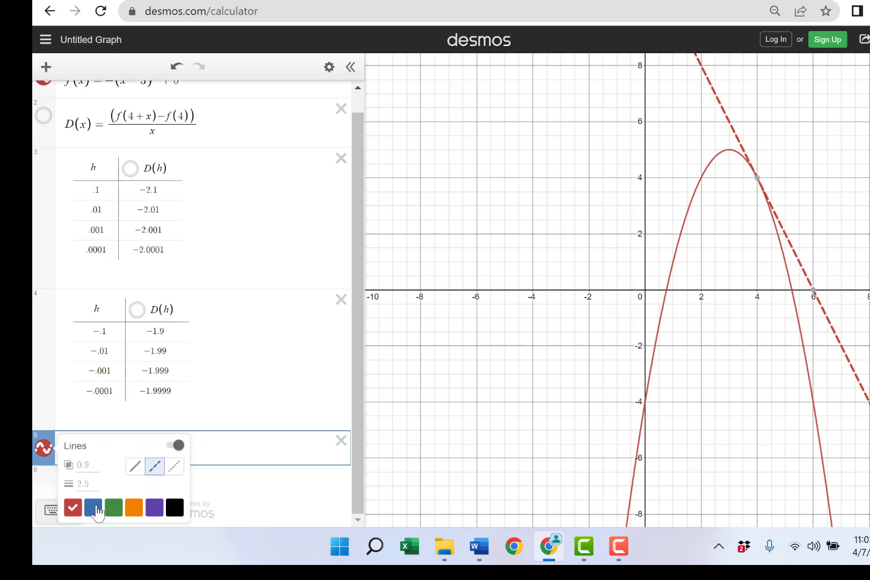
left_click(93, 510)
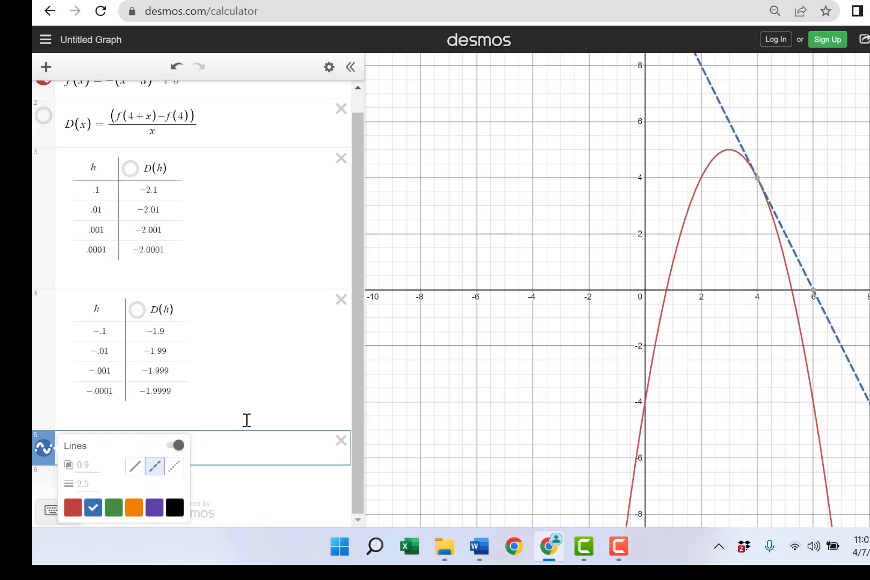
left_click(244, 445)
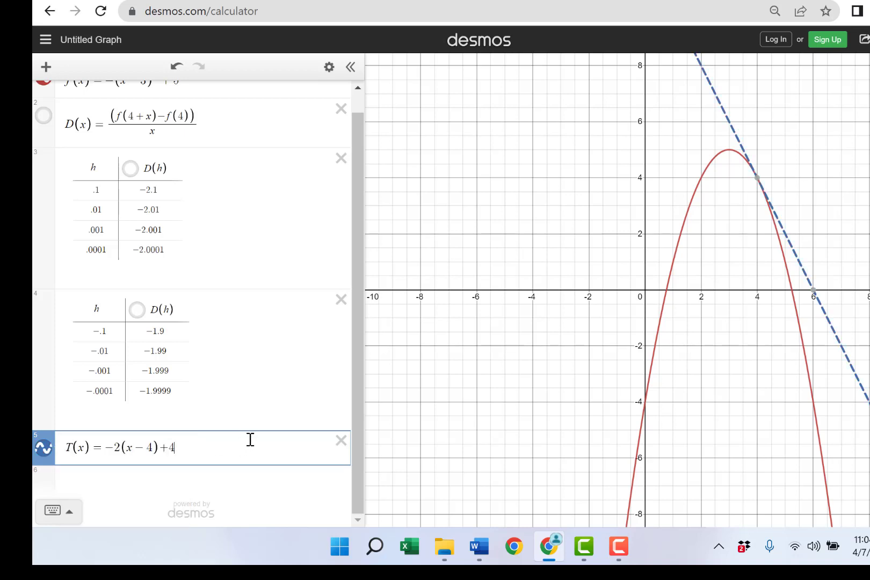
Step: Plot the point (4,4) in a new expression below T(x) and show its label
key("Return")
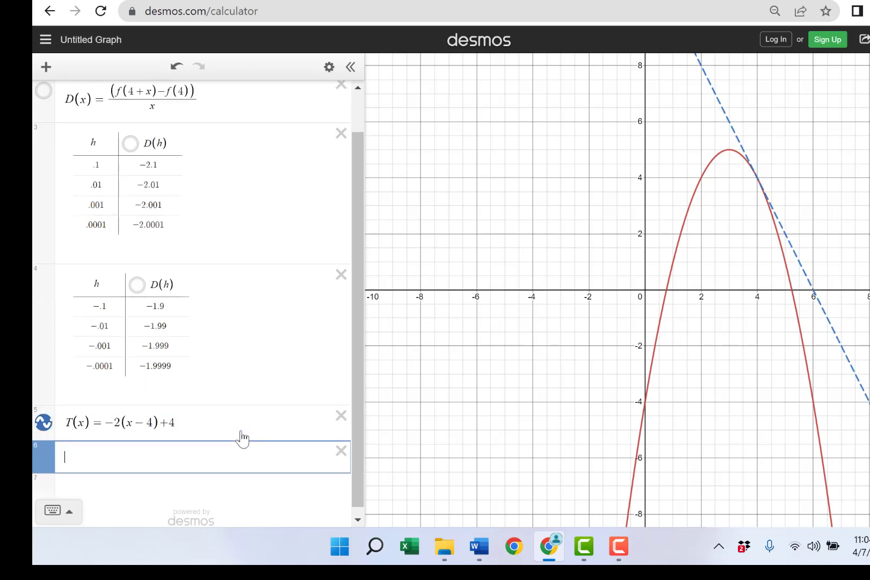
type("(4,4")
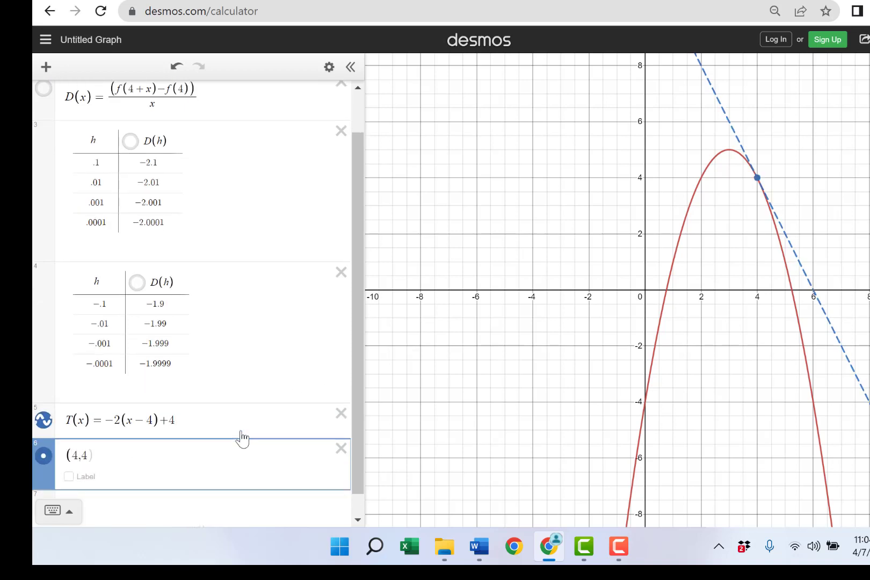
type(")")
left_click(75, 479)
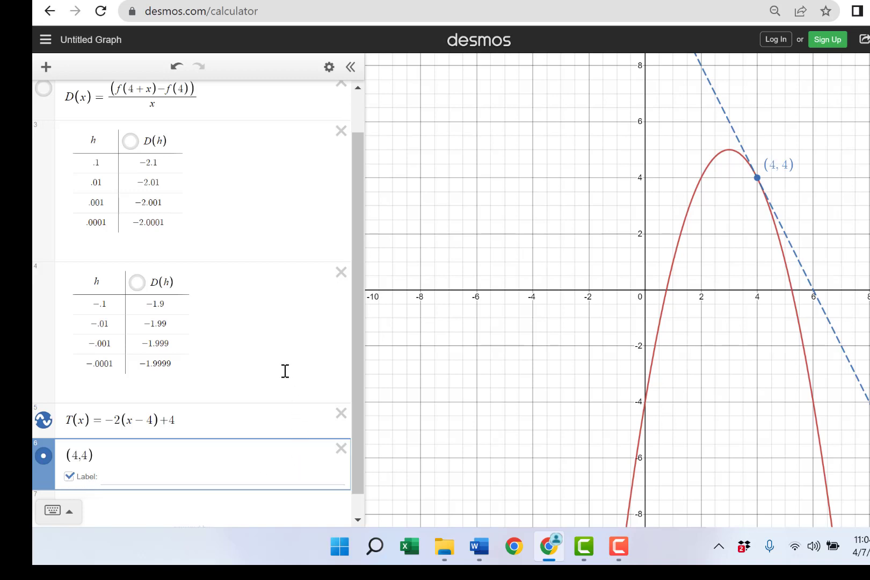